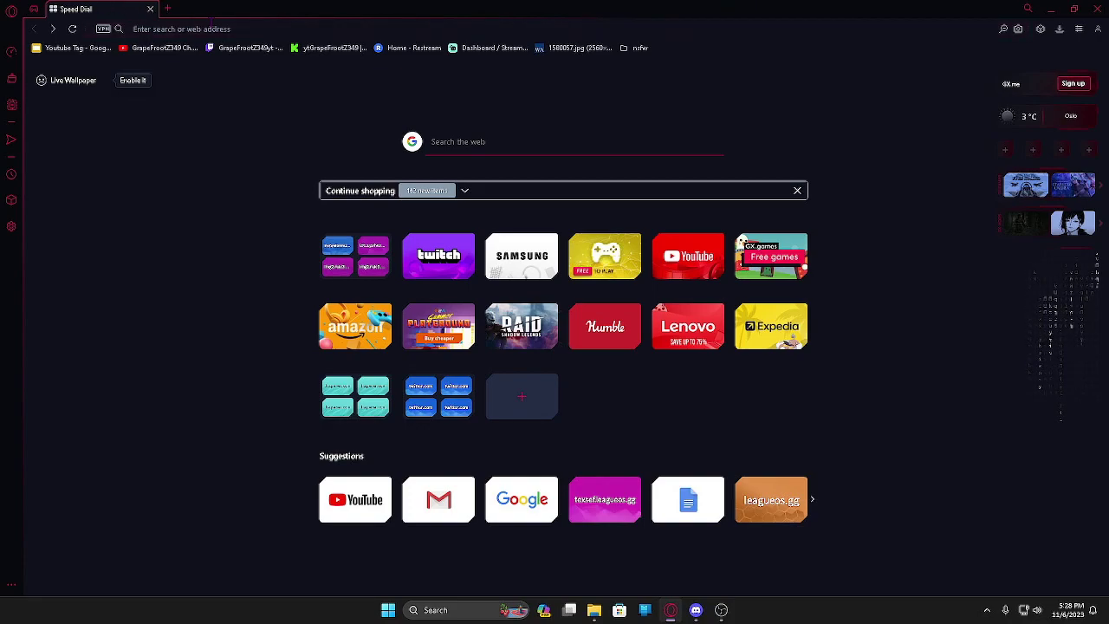
- Search the web for keyoverlay and open the latest release page of the KeyOverlay GitHub repository
left_click(232, 29)
type("k")
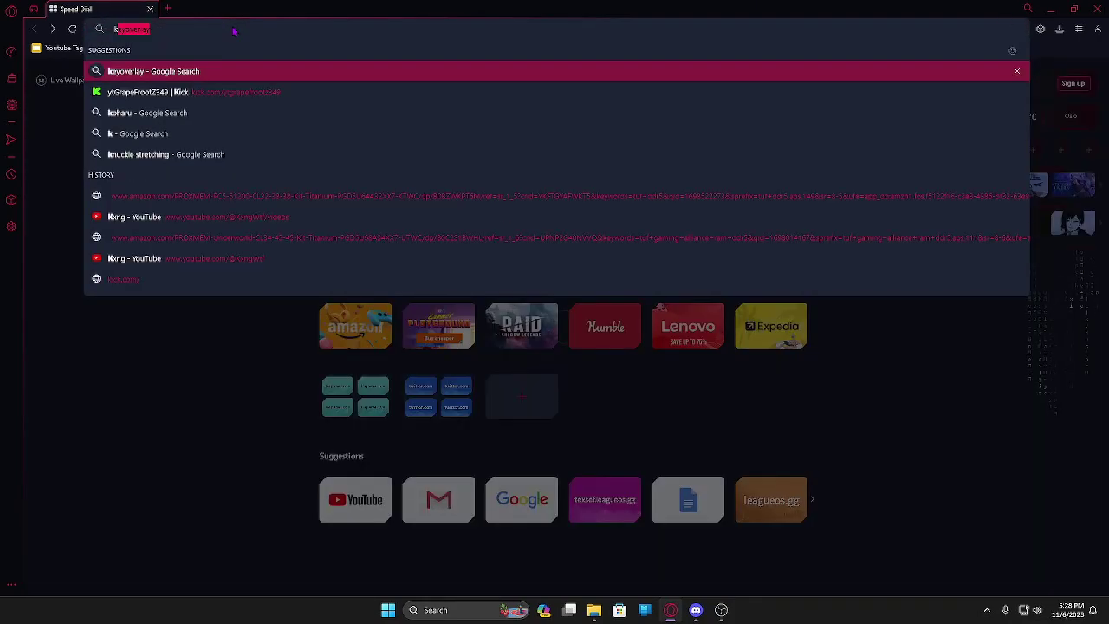
key("Return")
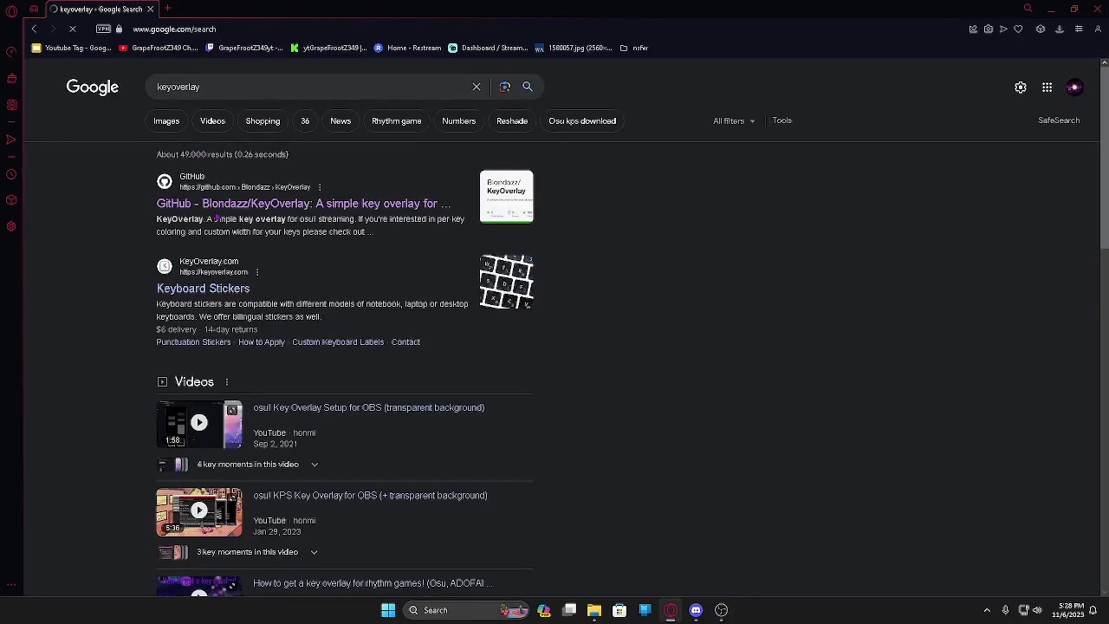
left_click(218, 206)
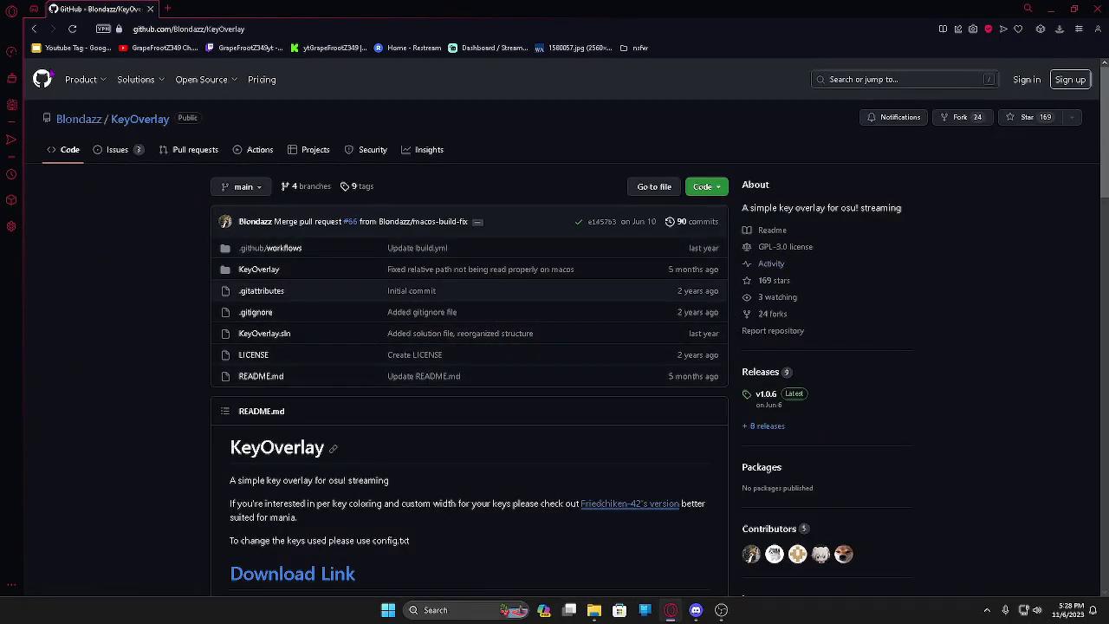
scroll(352, 301, "down", 2)
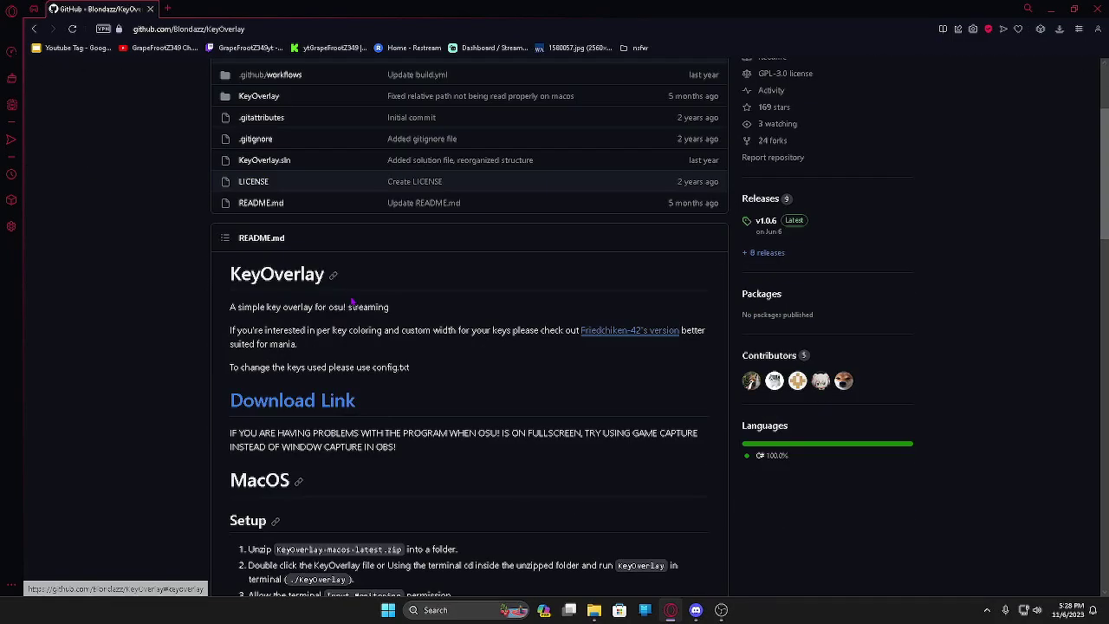
left_click(310, 401)
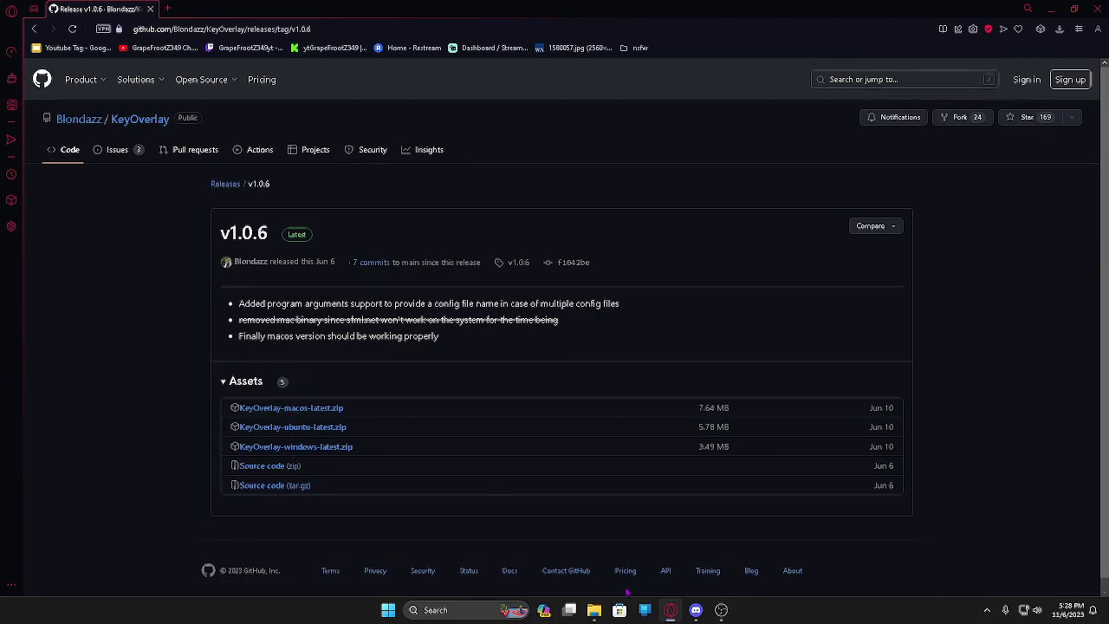
- Switch to File Explorer, run the KeyOverlay application from the KeyOverlay-windows-latest folder, and close its window
left_click(598, 613)
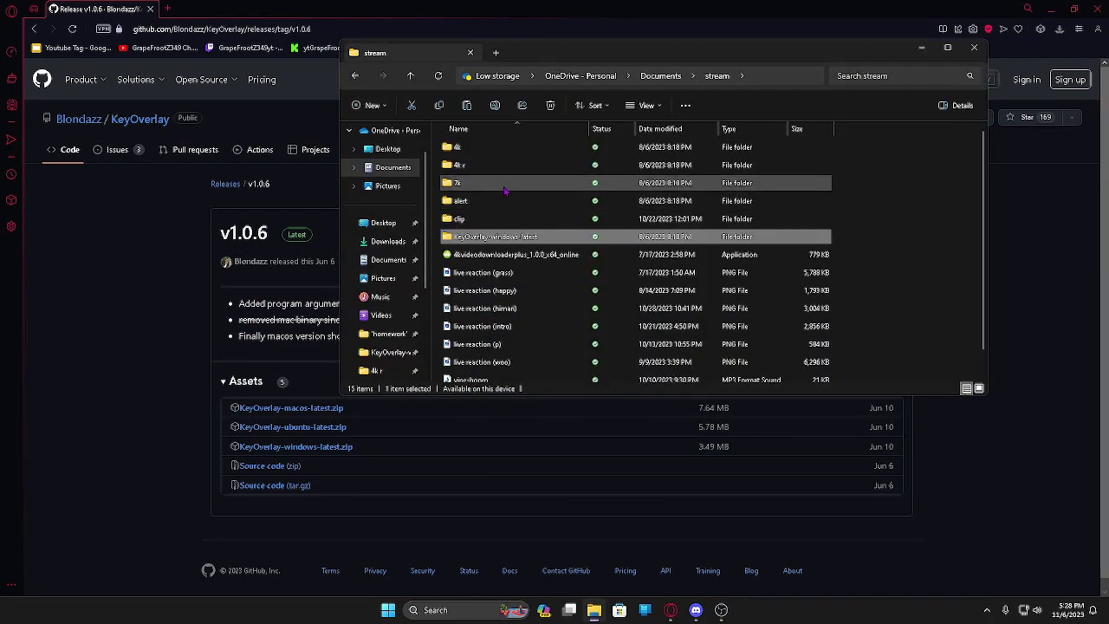
double_click(509, 241)
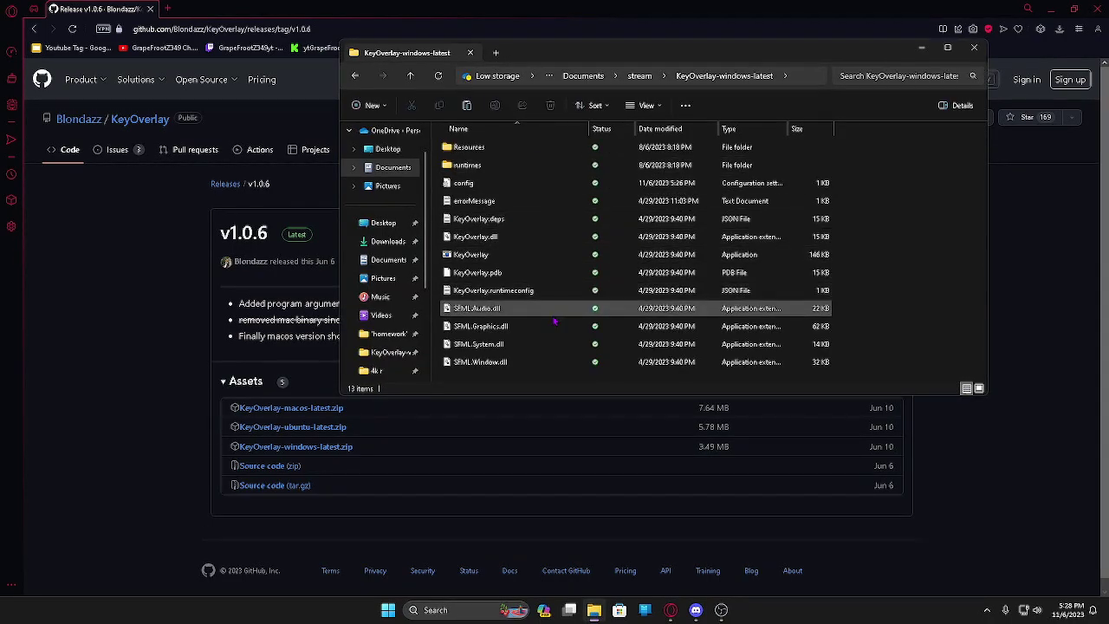
double_click(505, 254)
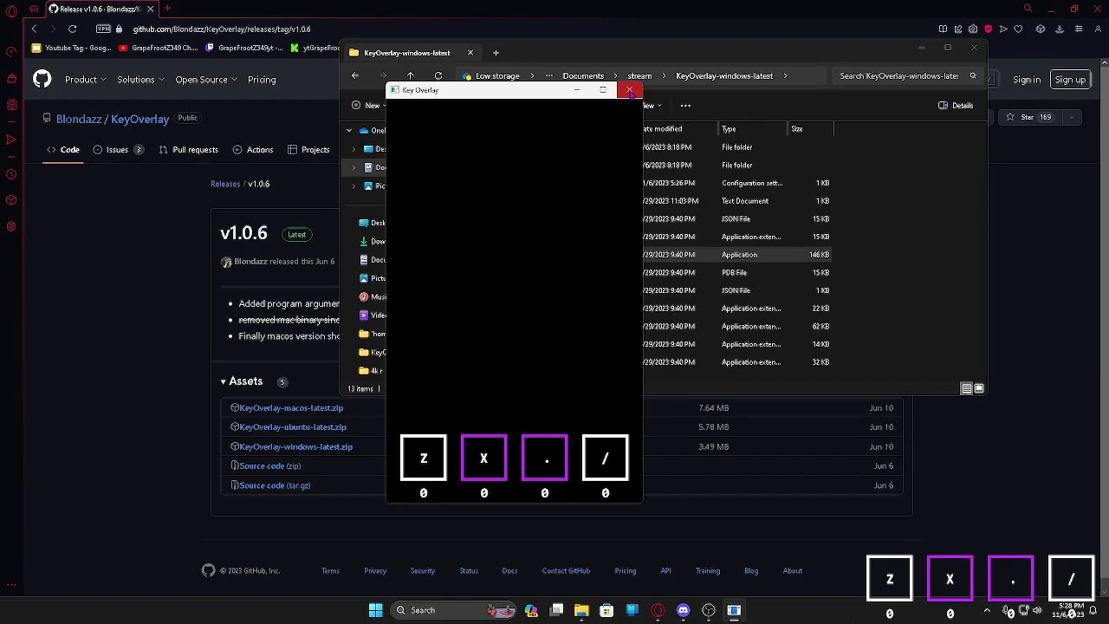
left_click(629, 90)
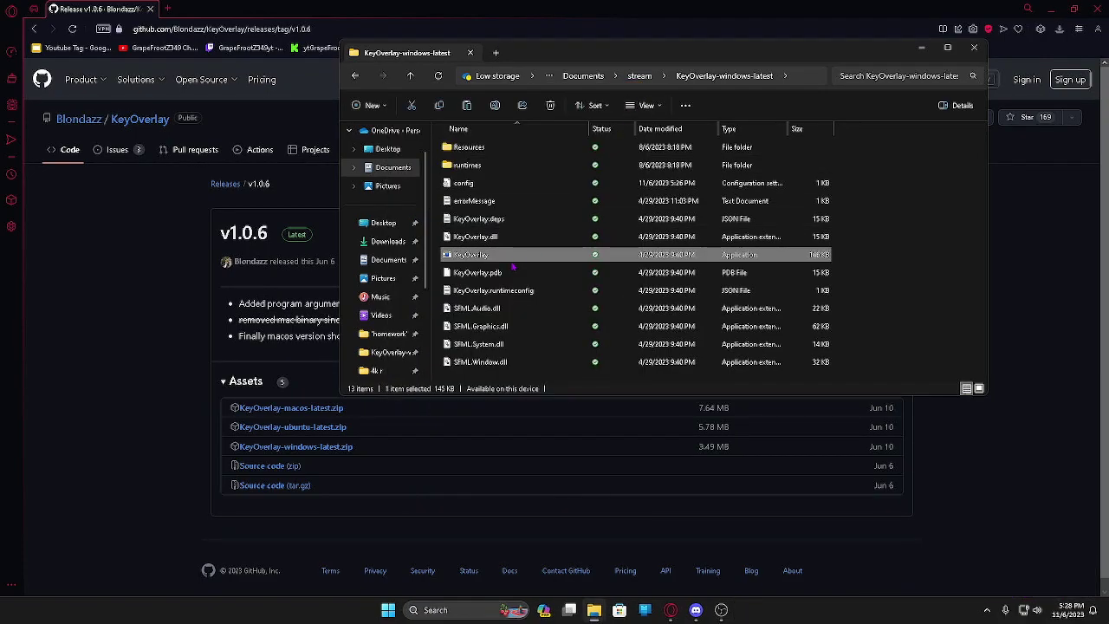
- Open the KeyOverlay config file in Notepad, keeping only one config tab open
left_click(516, 185)
double_click(518, 186)
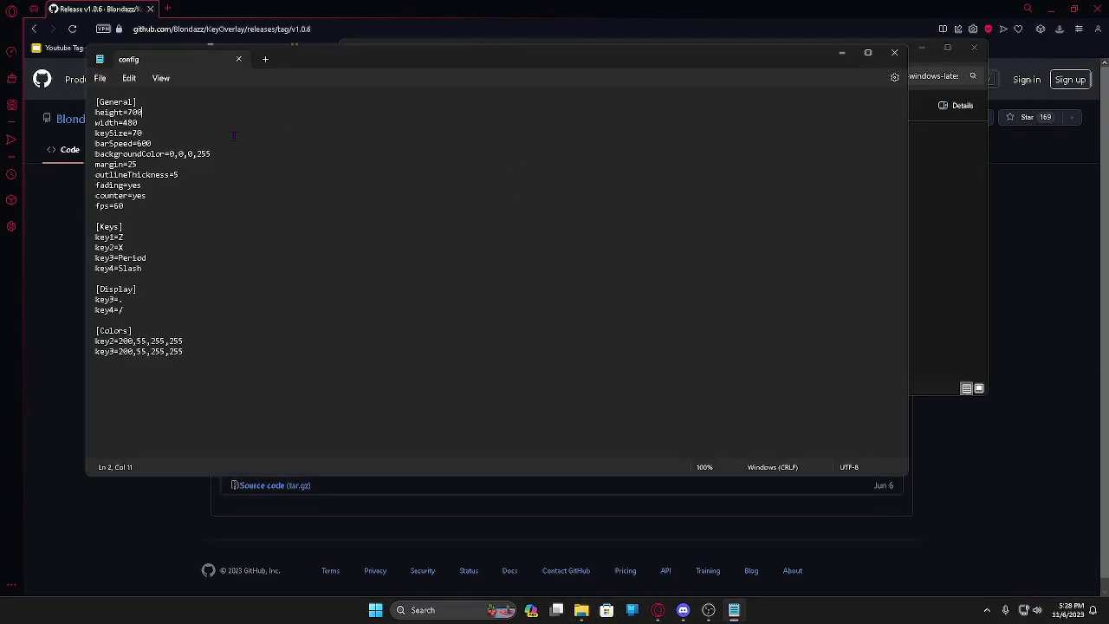
left_click(231, 216)
left_click(894, 52)
right_click(519, 187)
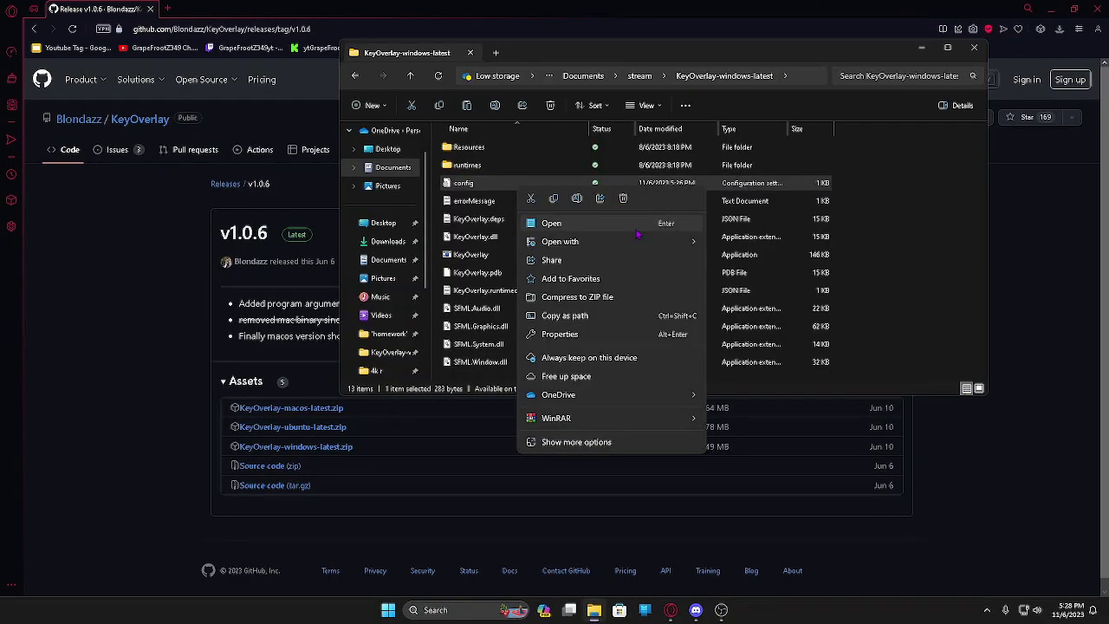
mouse_move(626, 241)
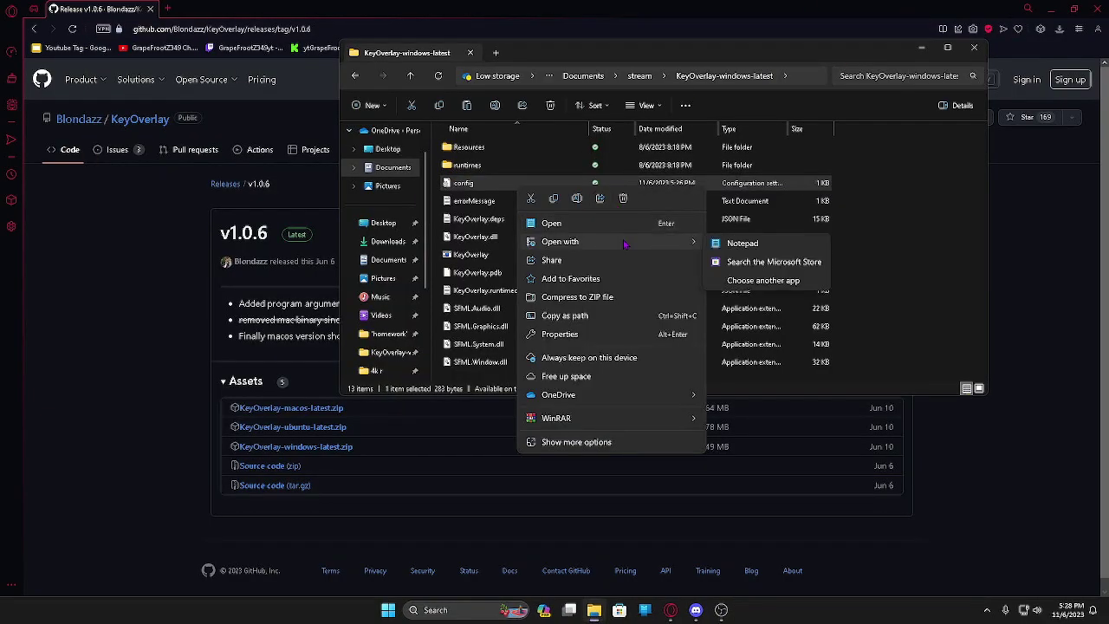
left_click(743, 243)
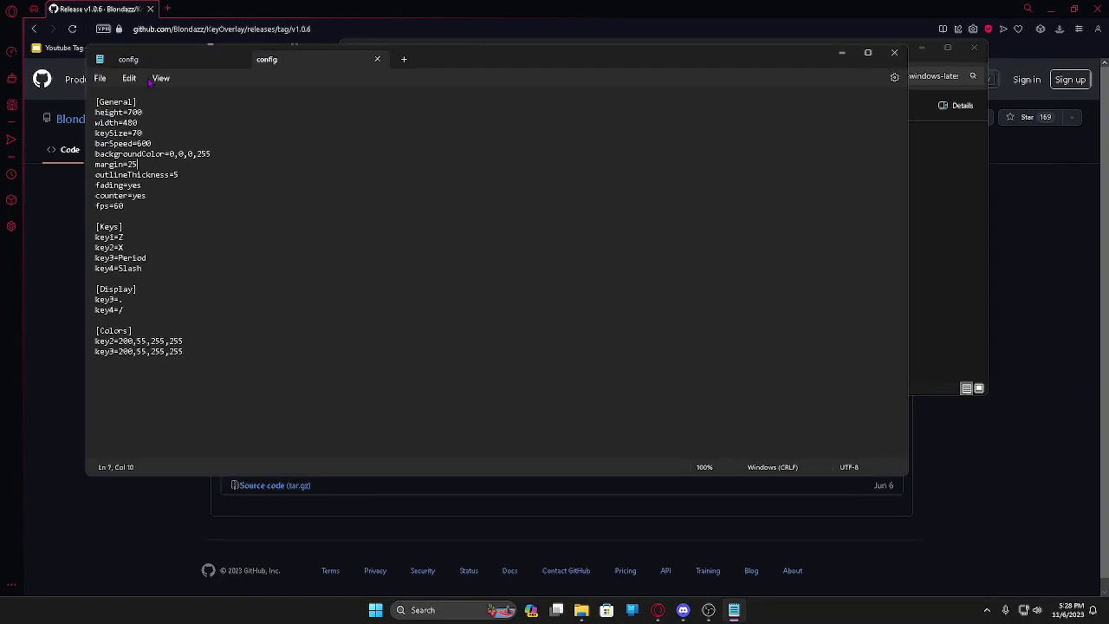
left_click(239, 59)
left_click(156, 132)
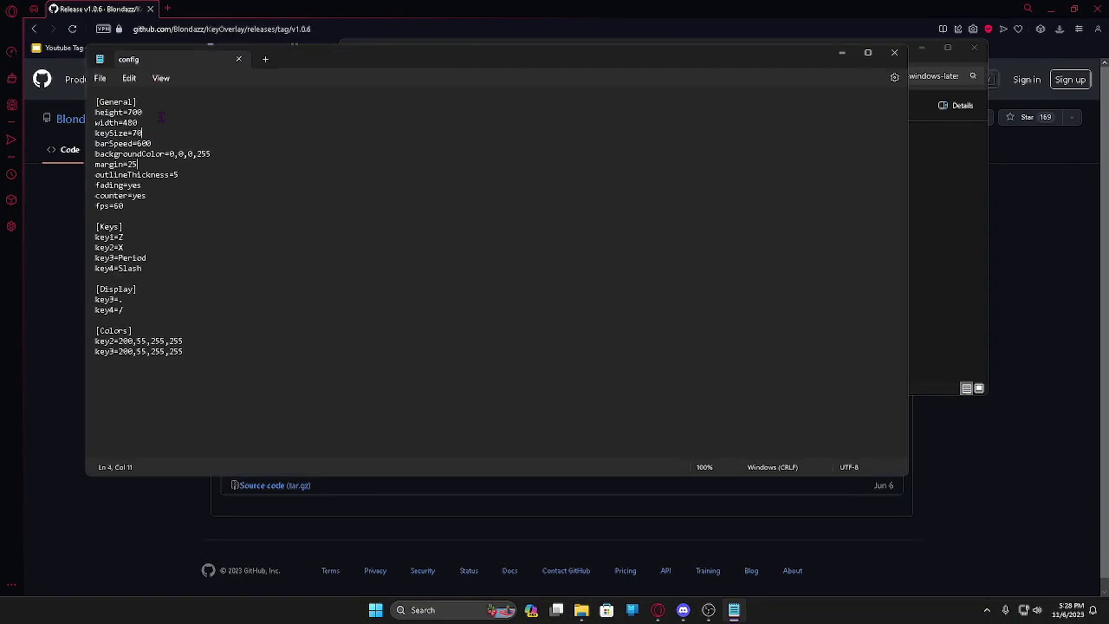
- Examine the [General] settings in the config file, including height, keySize, barSpeed, the backgroundColor components and fading
left_click(237, 298)
left_click(243, 306)
left_click(321, 366)
left_click(147, 112)
left_click(231, 156)
left_click(171, 207)
left_click(206, 145)
left_click(149, 185)
key("Down")
key("Down")
left_click(178, 153)
left_click(192, 153)
left_click(171, 153)
left_click(188, 154)
double_click(201, 153)
type("255")
left_click(222, 160)
left_click(225, 152)
left_click(204, 154)
left_click(134, 185)
- Run KeyOverlay to test the counter setting with repeated period keystrokes, check the fps line in the config, and close the overlay
left_click(945, 221)
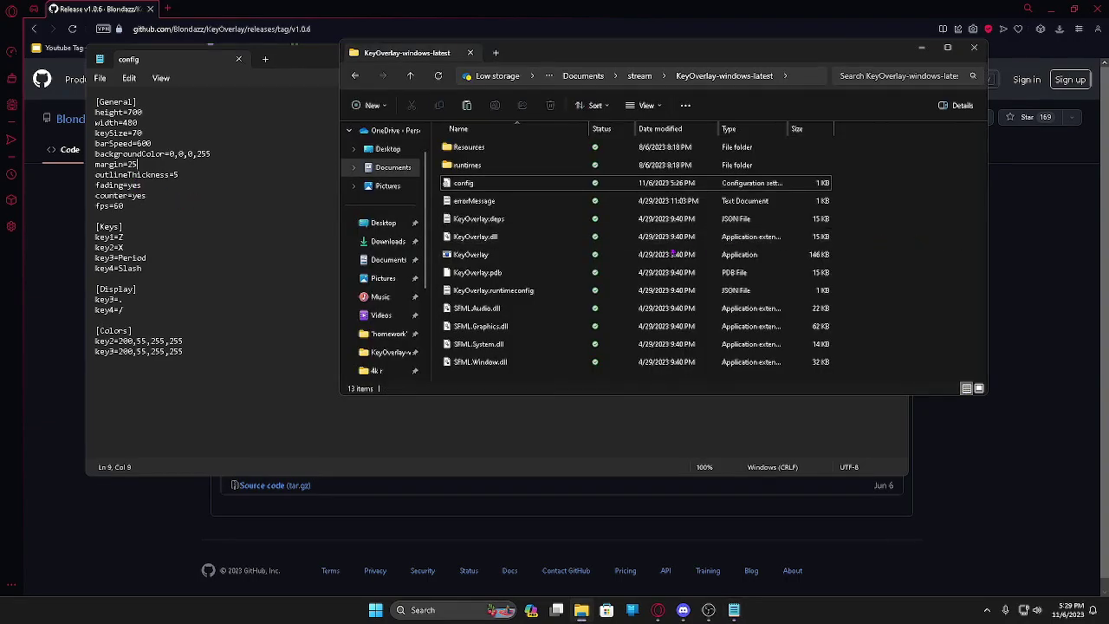
double_click(573, 256)
key("period")
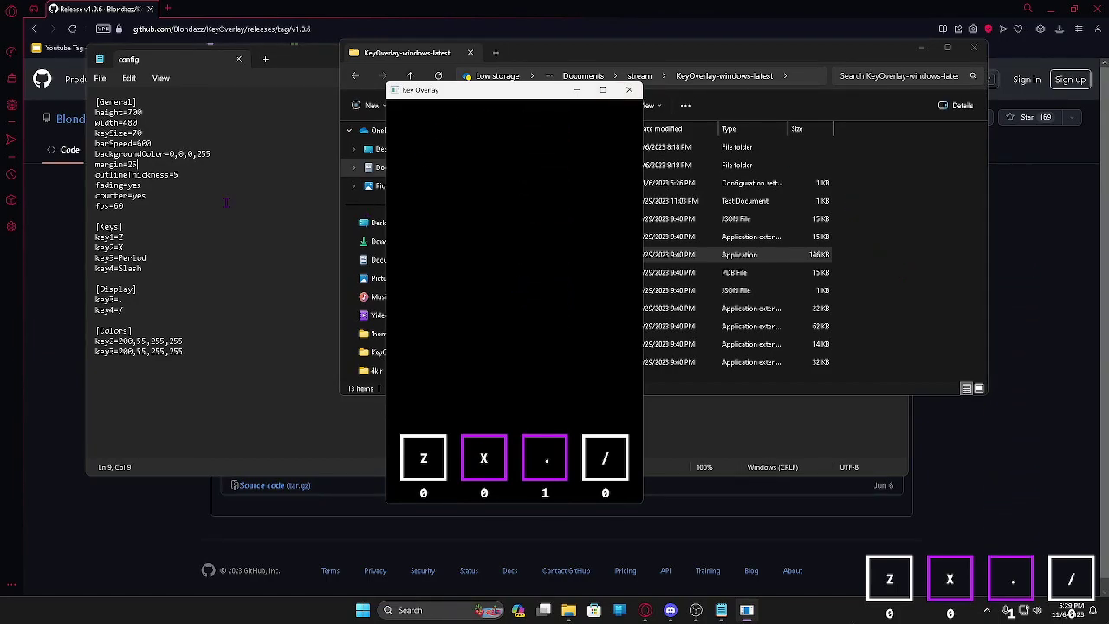
left_click(148, 196)
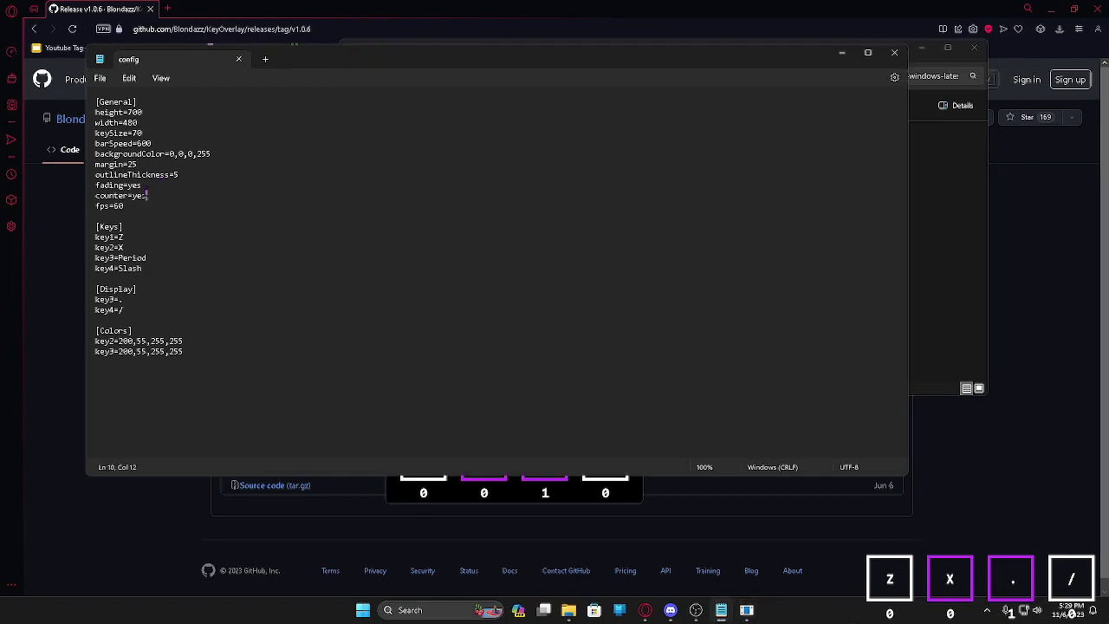
left_click(574, 497)
key("period")
key("period")
key("period")
key("period")
key("period")
key("period")
key("period")
key("period")
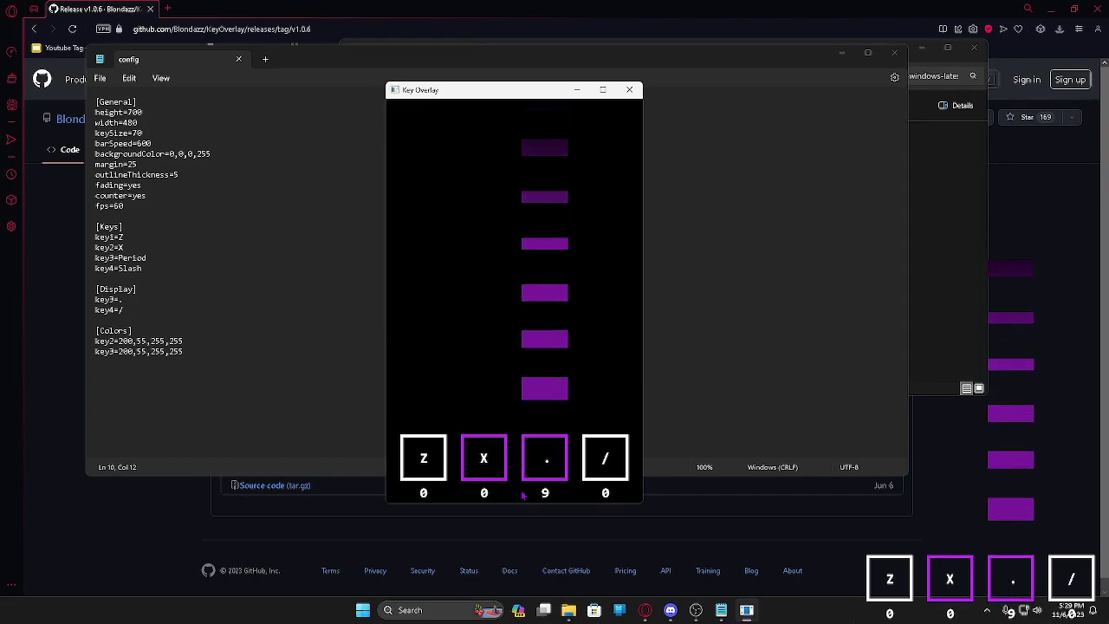
left_click(193, 203)
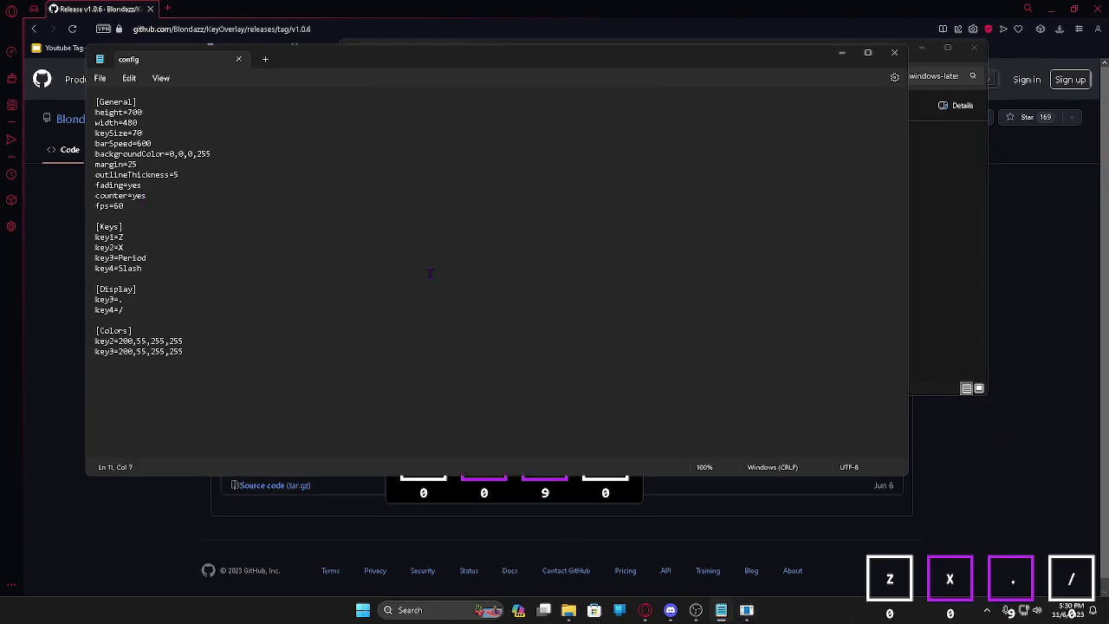
left_click(577, 500)
left_click(630, 90)
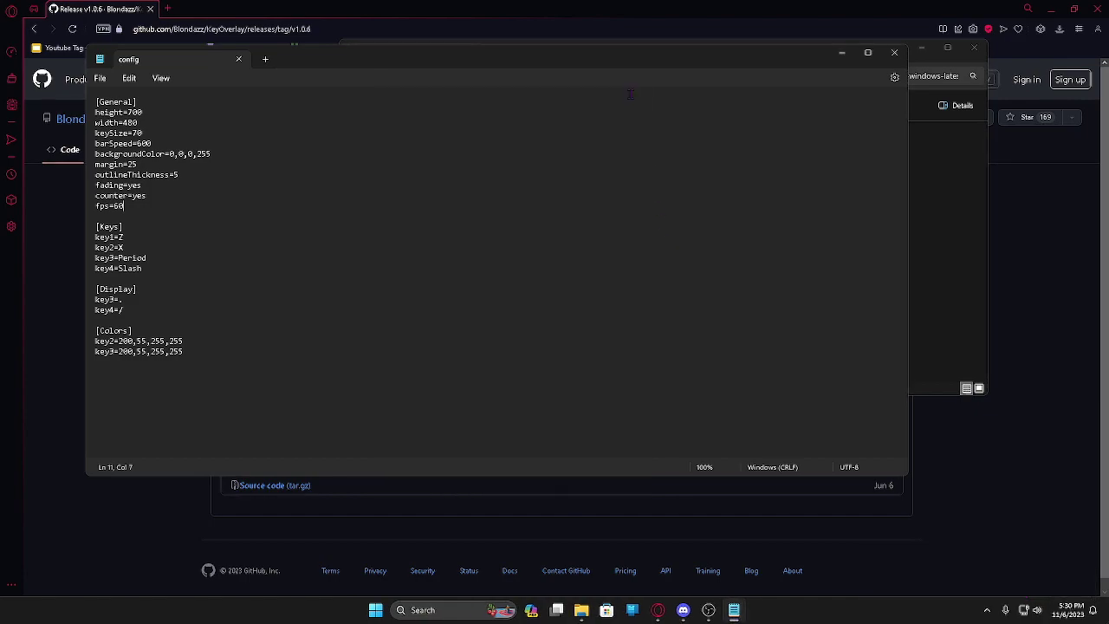
- Examine the [Keys] and [Display] sections of the config, comparing the key3 and key4 names with their display symbols
left_click(202, 242)
left_click(186, 276)
left_click(152, 279)
left_click(124, 236)
left_click_drag(118, 257, 142, 268)
left_click(142, 269)
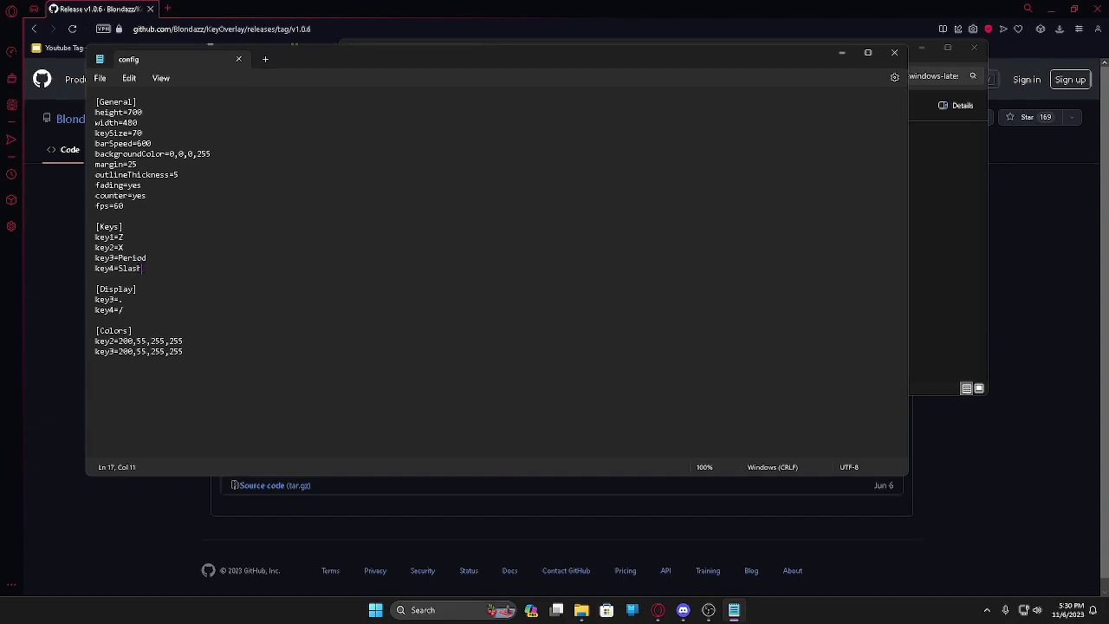
left_click(104, 299)
left_click_drag(119, 259, 141, 259)
left_click(142, 259)
left_click_drag(114, 300, 124, 300)
left_click(114, 301)
left_click(141, 313)
double_click(132, 258)
left_click(121, 258)
left_click(121, 300)
- Examine the [Colors] section of the config, going through each color component of key2 and key3
left_click(178, 352)
left_click(203, 361)
left_click(119, 343)
left_click(147, 341)
left_click(170, 350)
left_click(136, 342)
left_click(157, 340)
key("Left")
key("Left")
key("Left")
double_click(177, 342)
key("Down")
triple_click(176, 342)
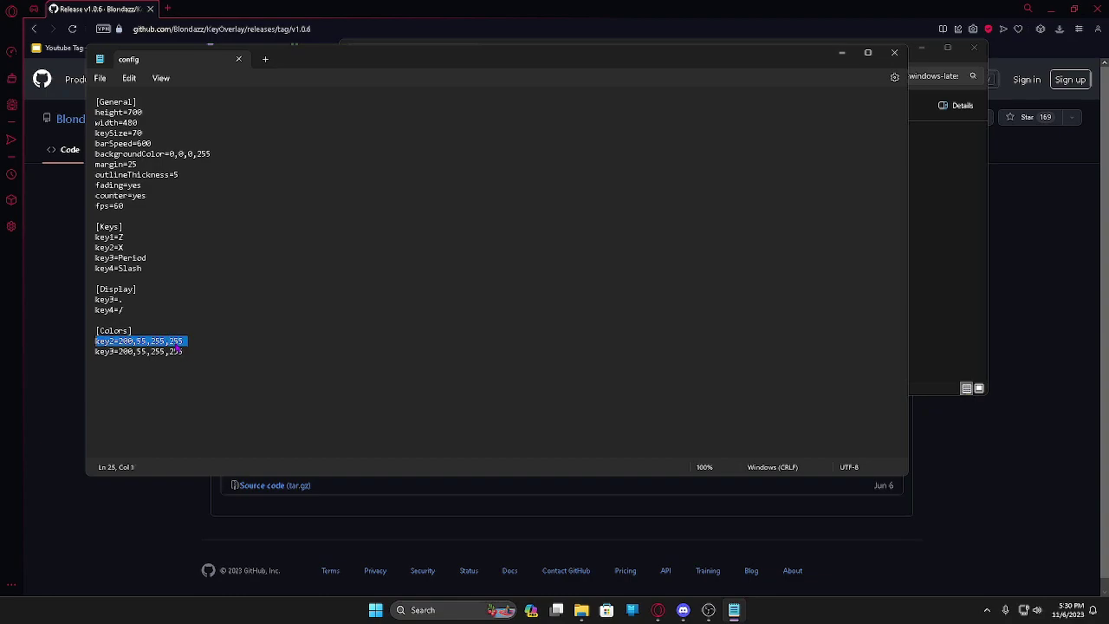
left_click(175, 351)
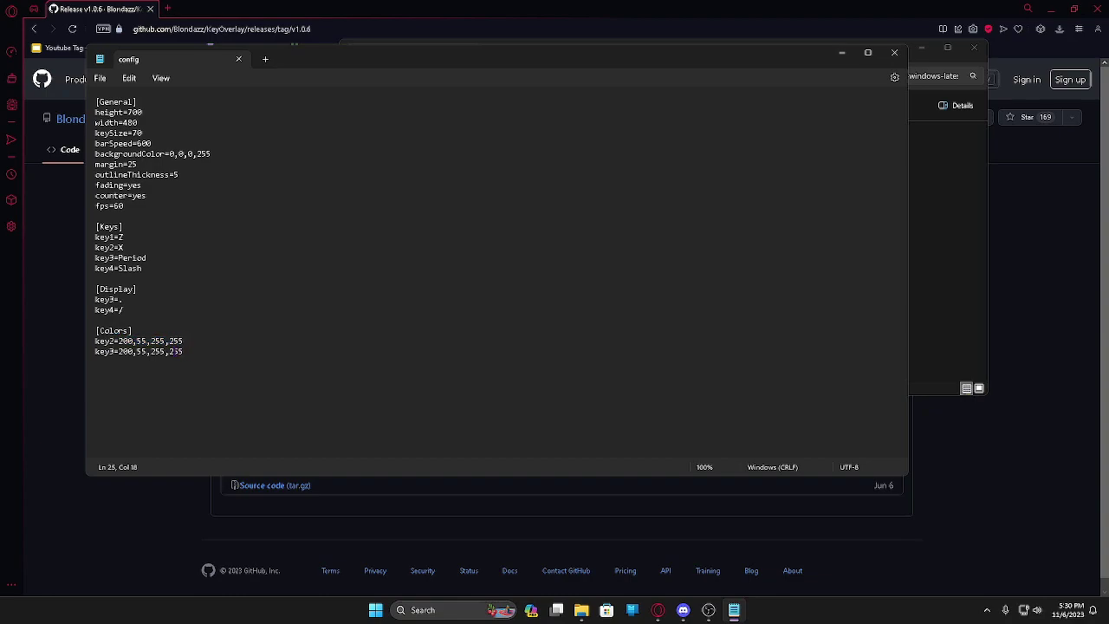
double_click(174, 341)
double_click(175, 350)
left_click(175, 344)
- Save the config file and close Notepad
left_click(101, 79)
left_click(106, 155)
left_click(895, 52)
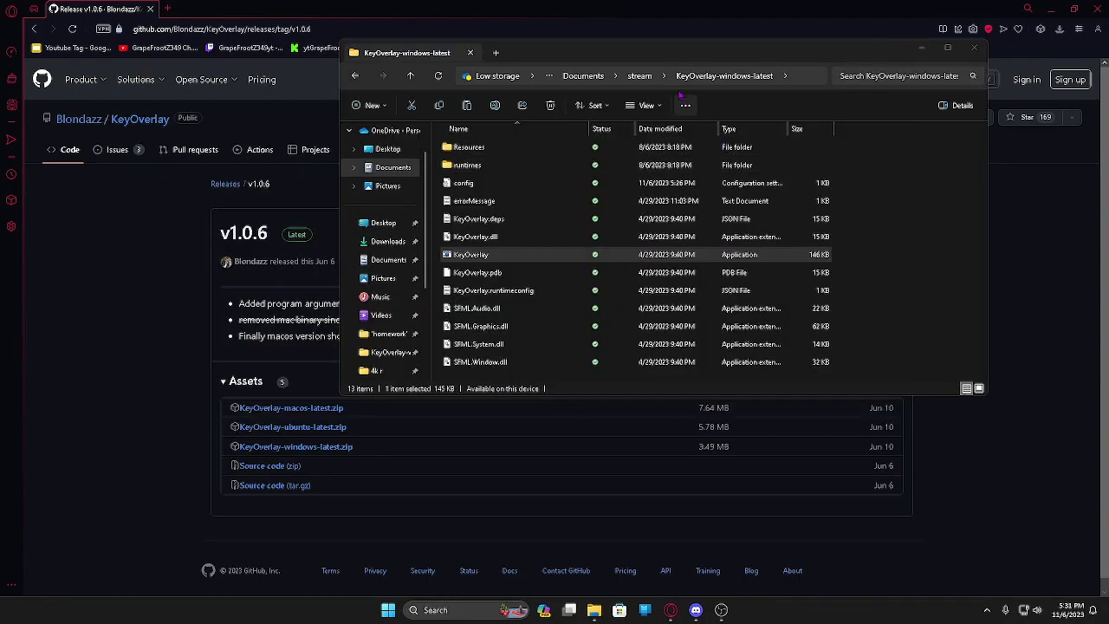
- Review the seven-key config file in the stream folder's 7k subfolder and close Notepad
left_click(635, 77)
double_click(501, 182)
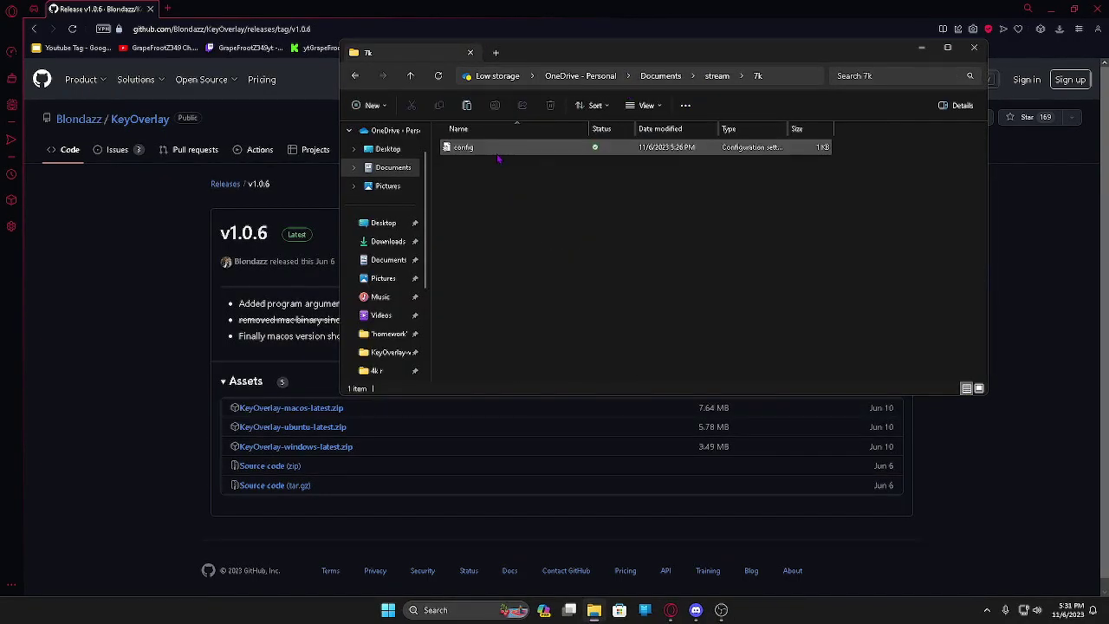
double_click(498, 154)
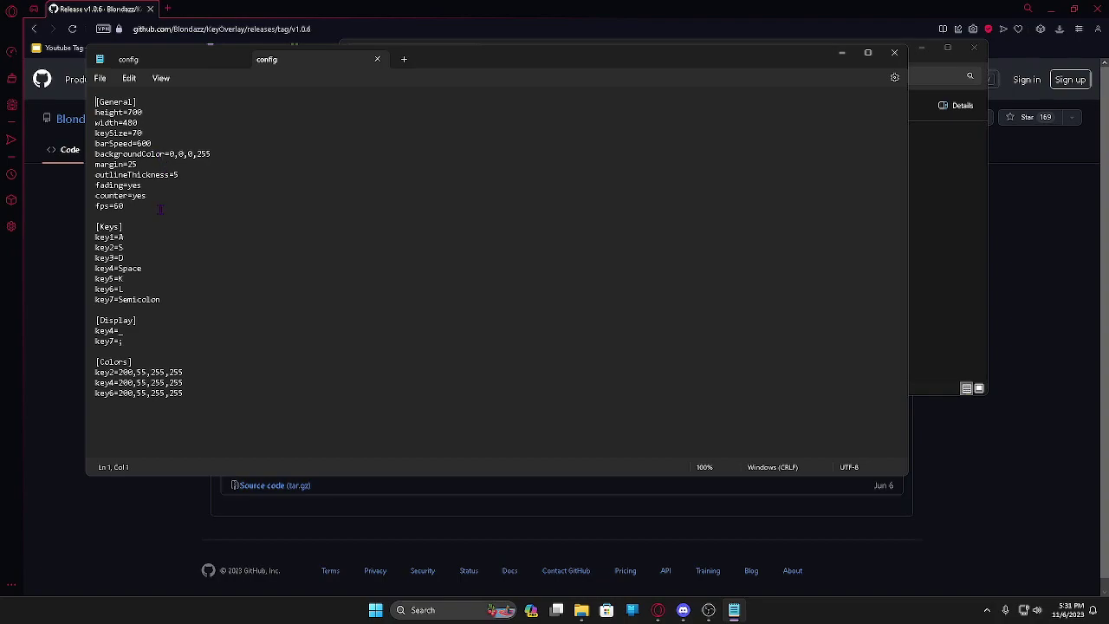
left_click(244, 59)
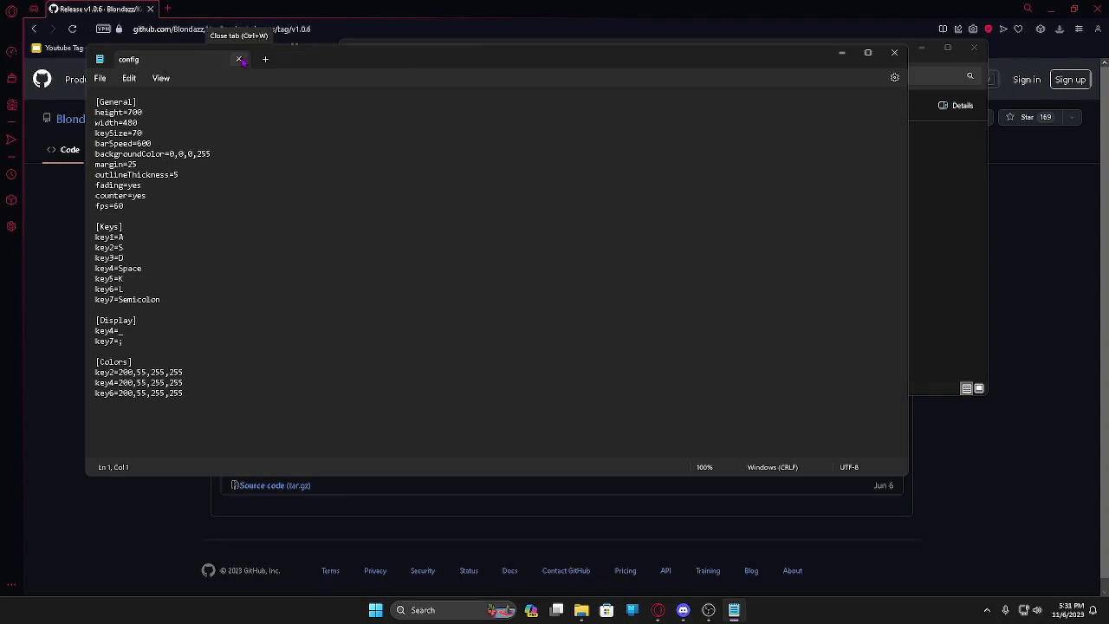
left_click(244, 59)
left_click(704, 82)
left_click(918, 321)
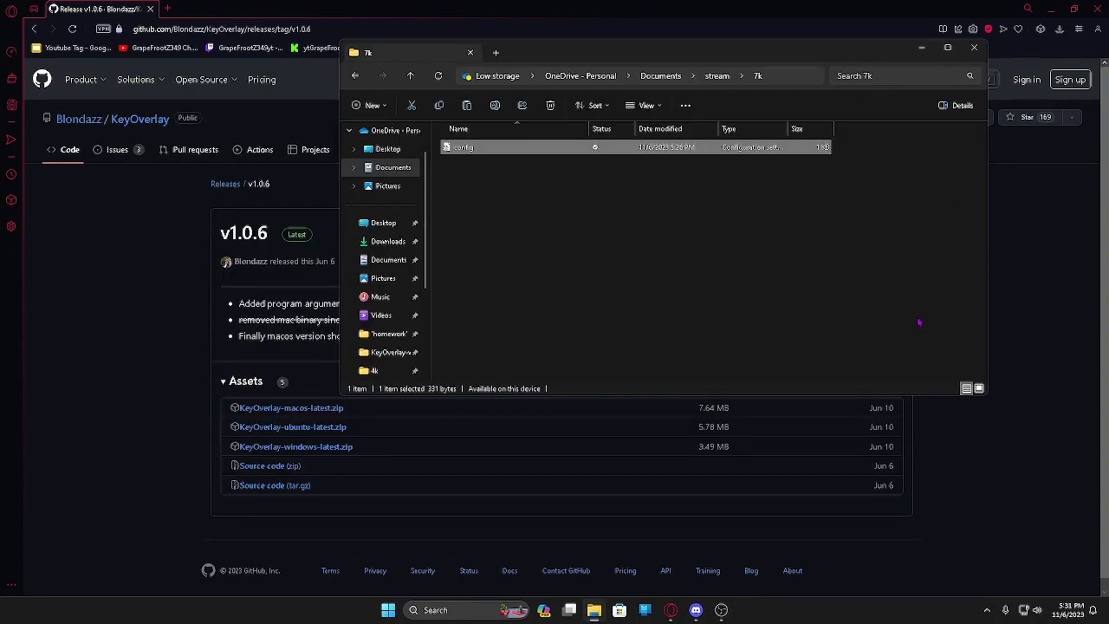
- Return to the KeyOverlay-windows-latest folder and launch KeyOverlay with its four-key config
left_click(712, 76)
double_click(509, 237)
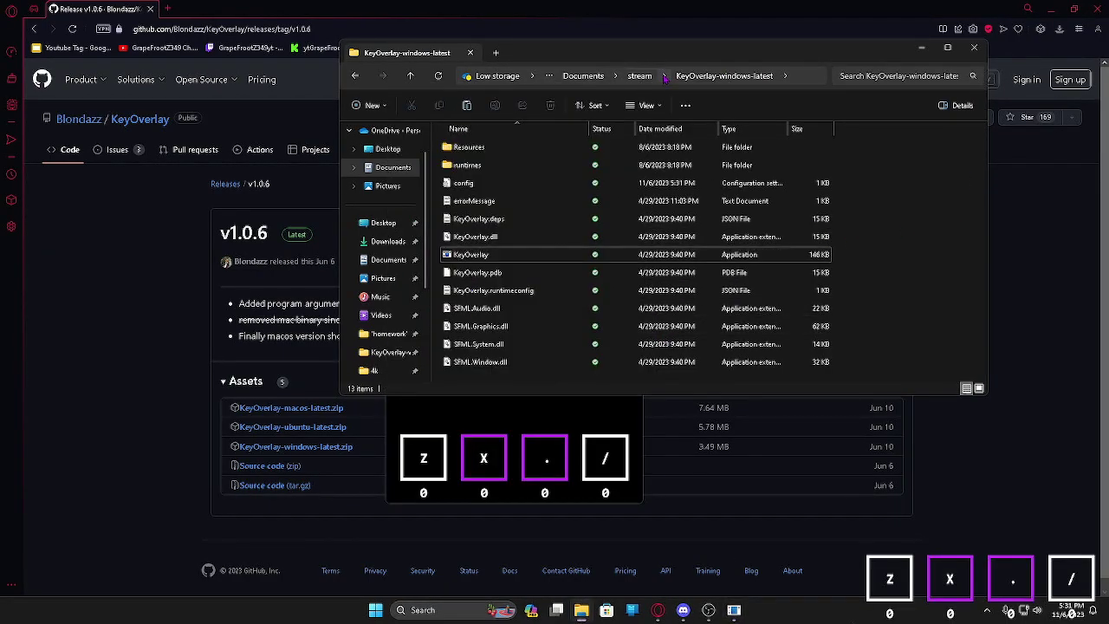
- Copy the config file from the 7k folder over the one in KeyOverlay-windows-latest and relaunch KeyOverlay
left_click(640, 75)
double_click(483, 183)
left_click(469, 147)
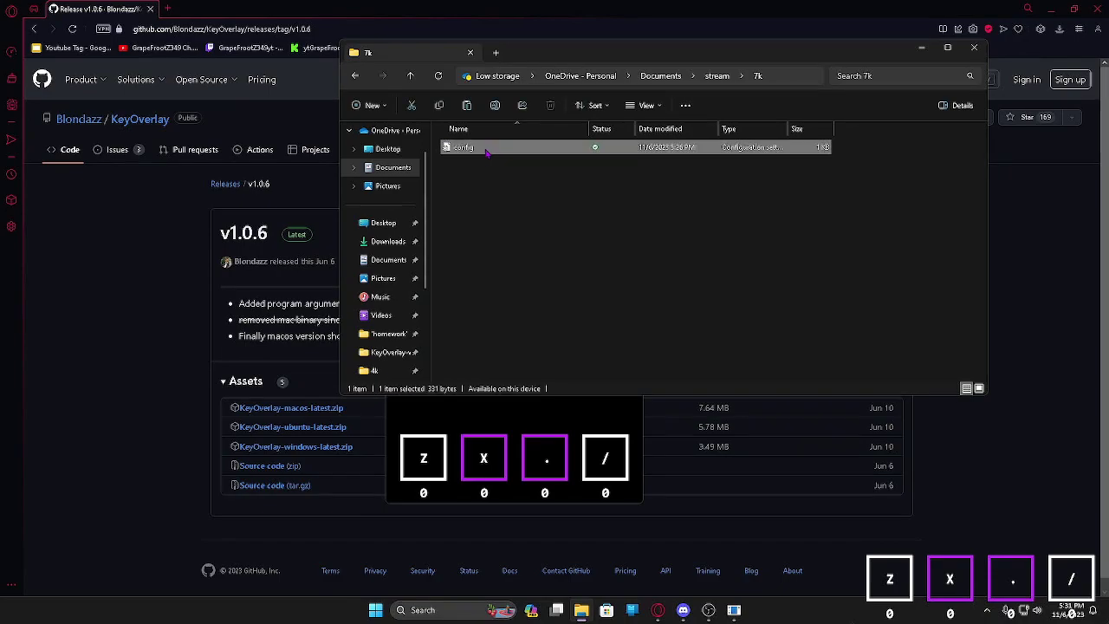
left_click(717, 80)
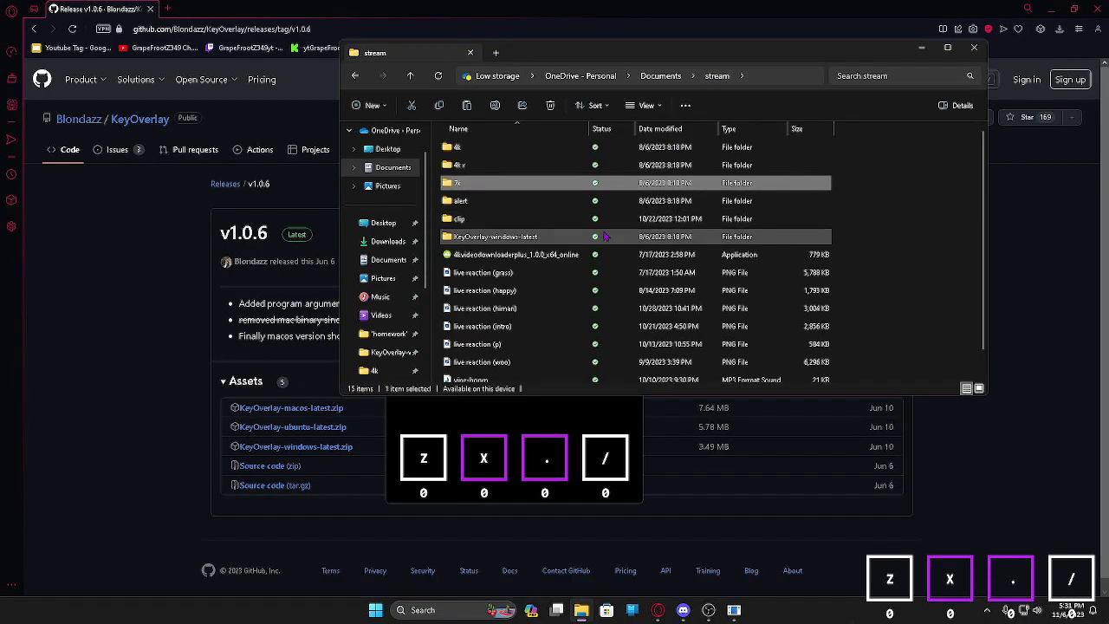
double_click(615, 237)
key("ctrl+v")
left_click(539, 212)
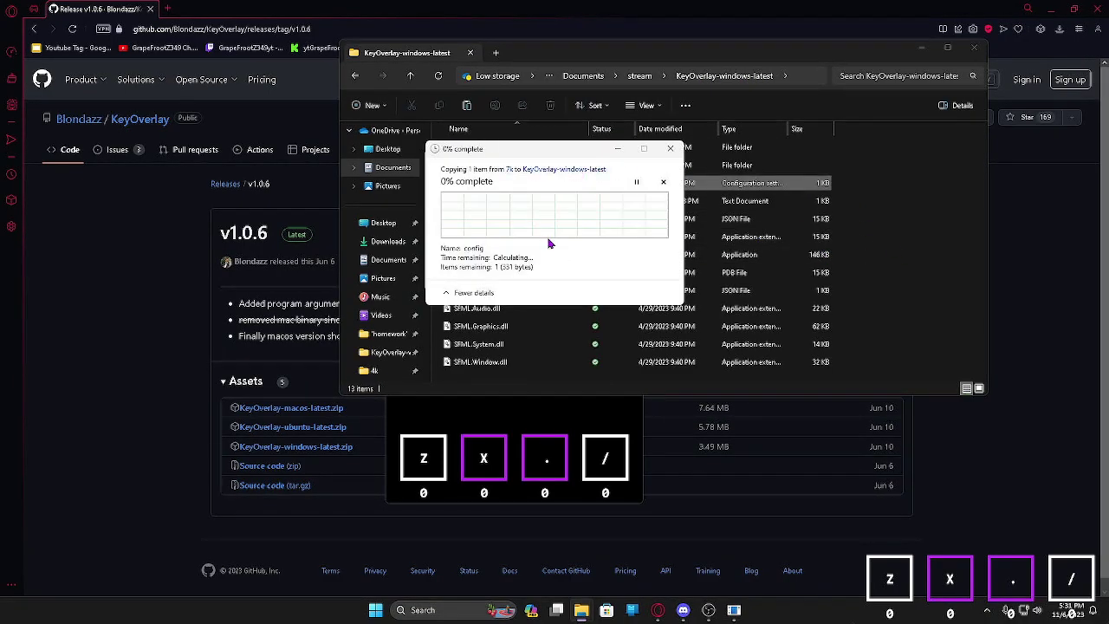
left_click(585, 475)
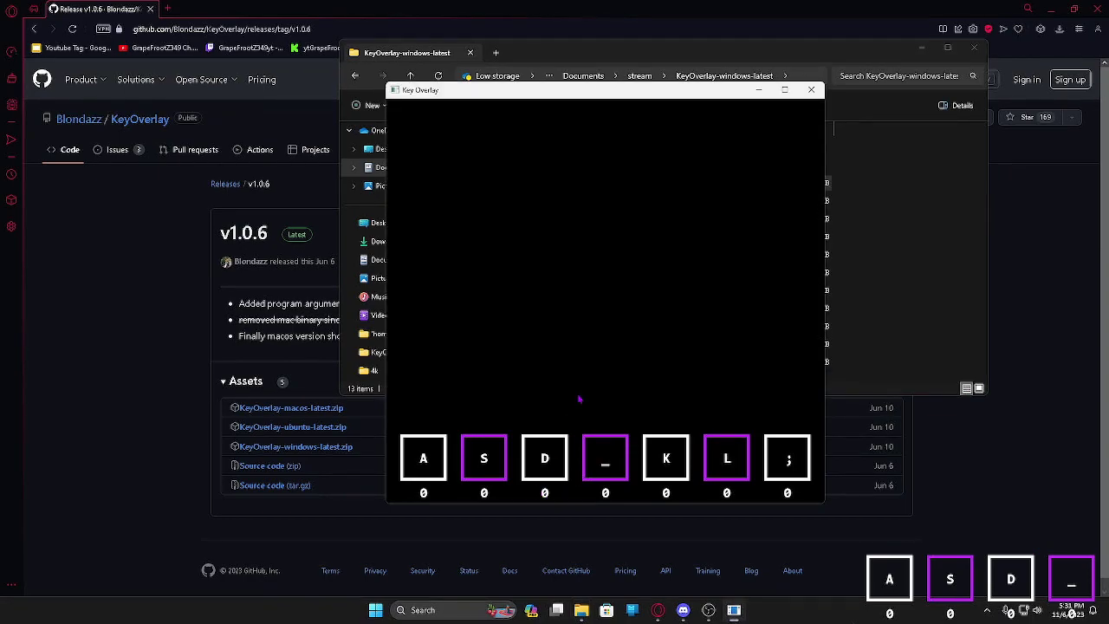